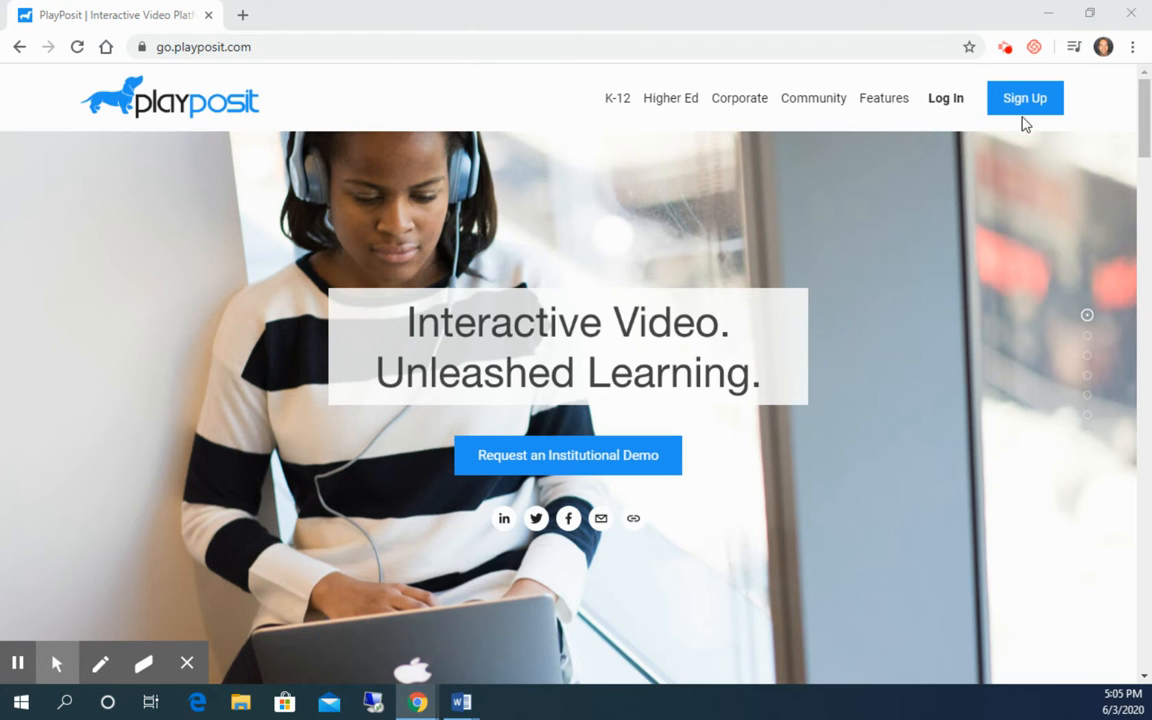
- Log in and start a new bulb, entering the bulb designer
click(943, 99)
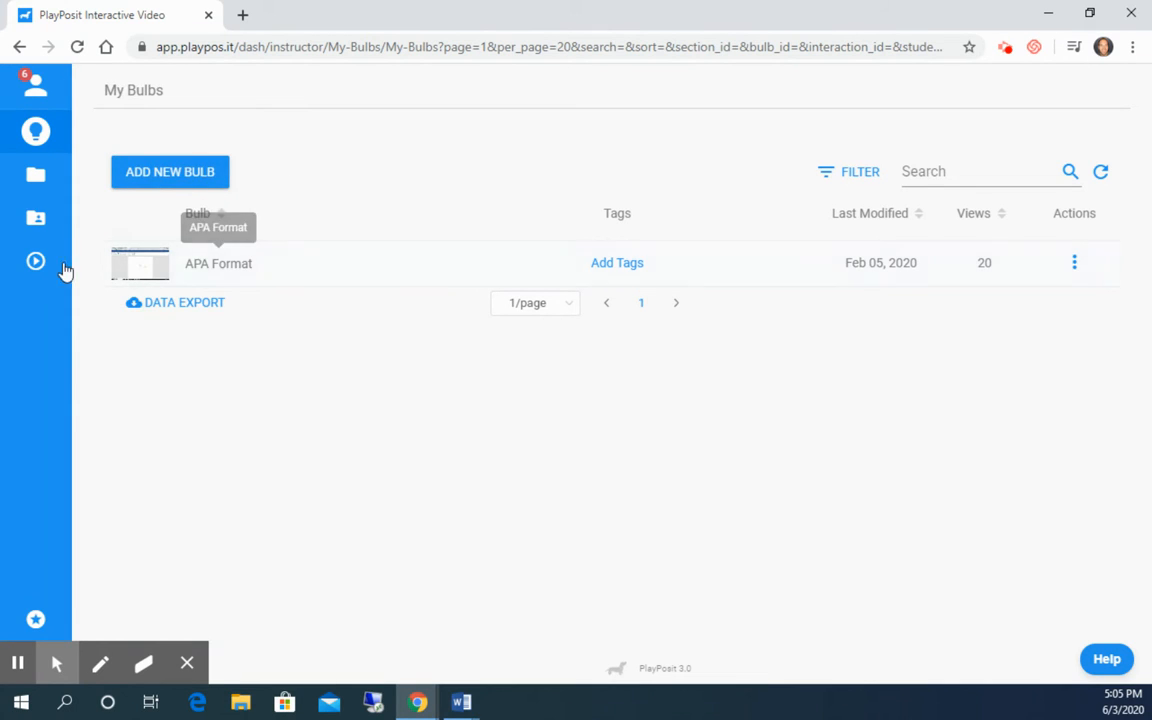
mouse_move(43, 270)
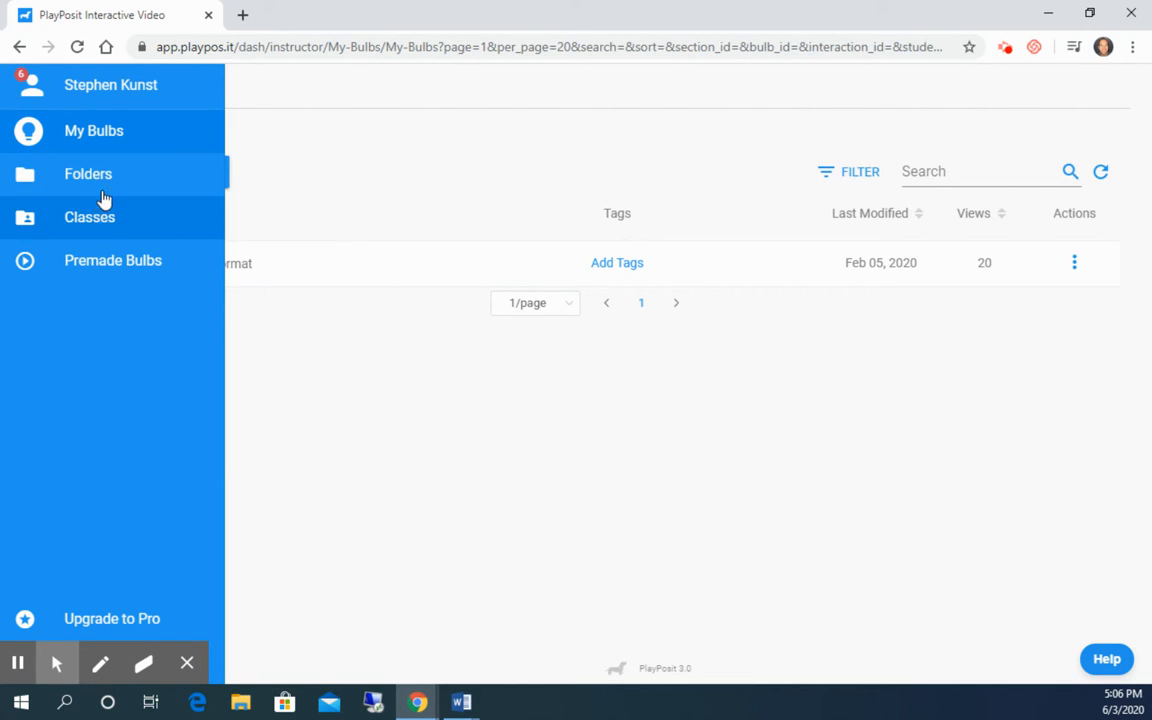
click(170, 177)
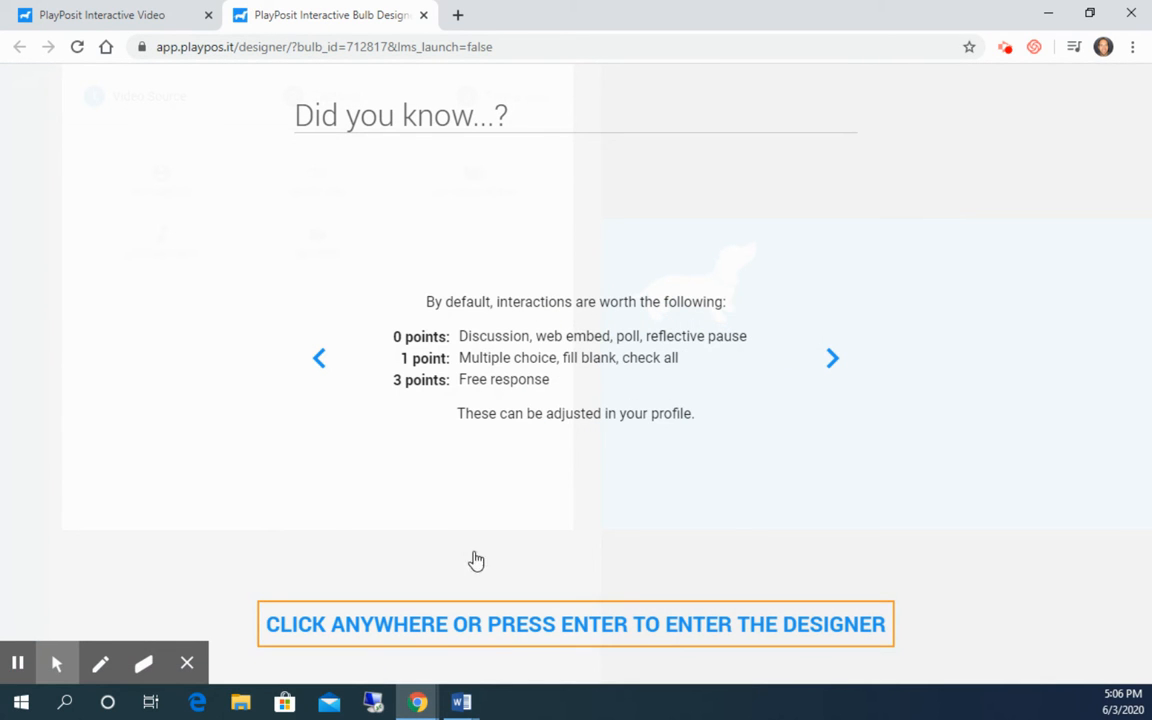
click(514, 627)
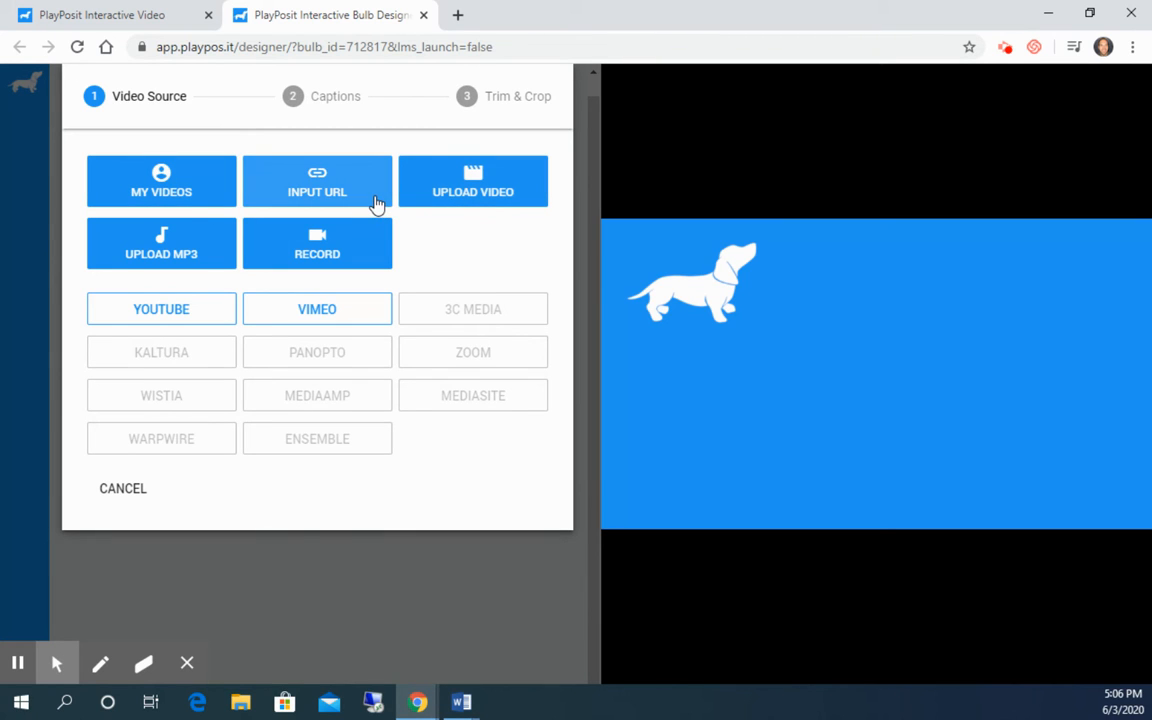
- Search YouTube for "the three little pigs" and use the first result, Three Little Pigs (3 Little Pigs), as the bulb video
click(192, 312)
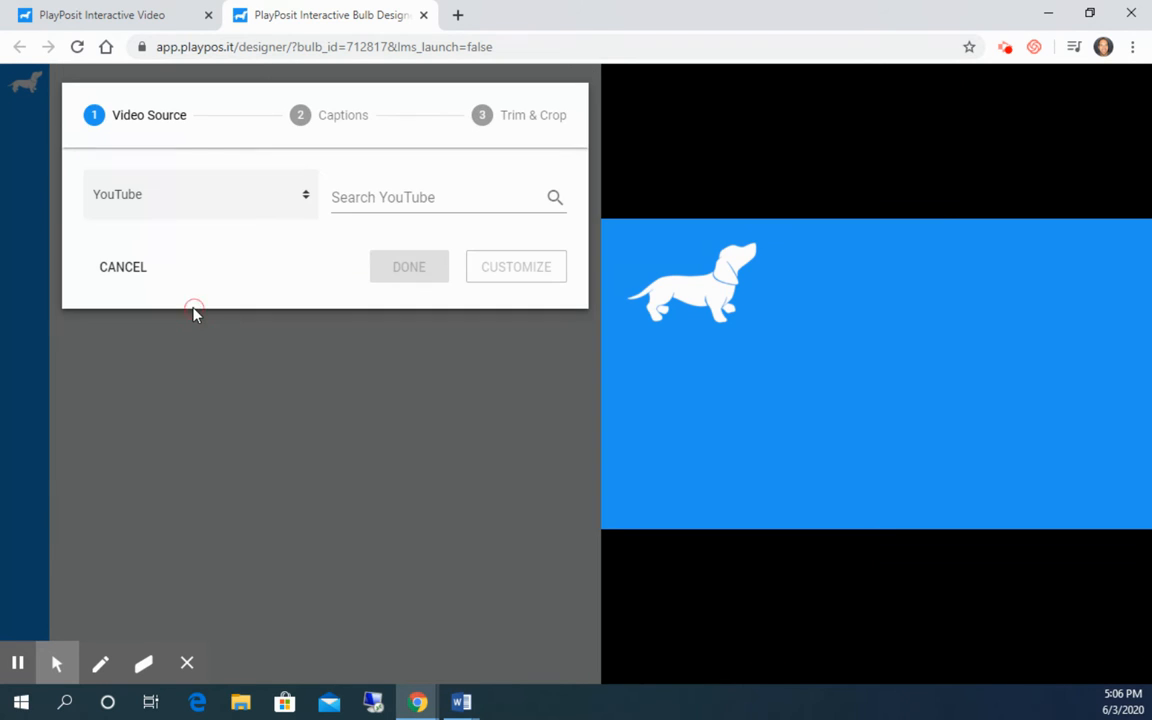
click(422, 197)
text(the three little pigs)
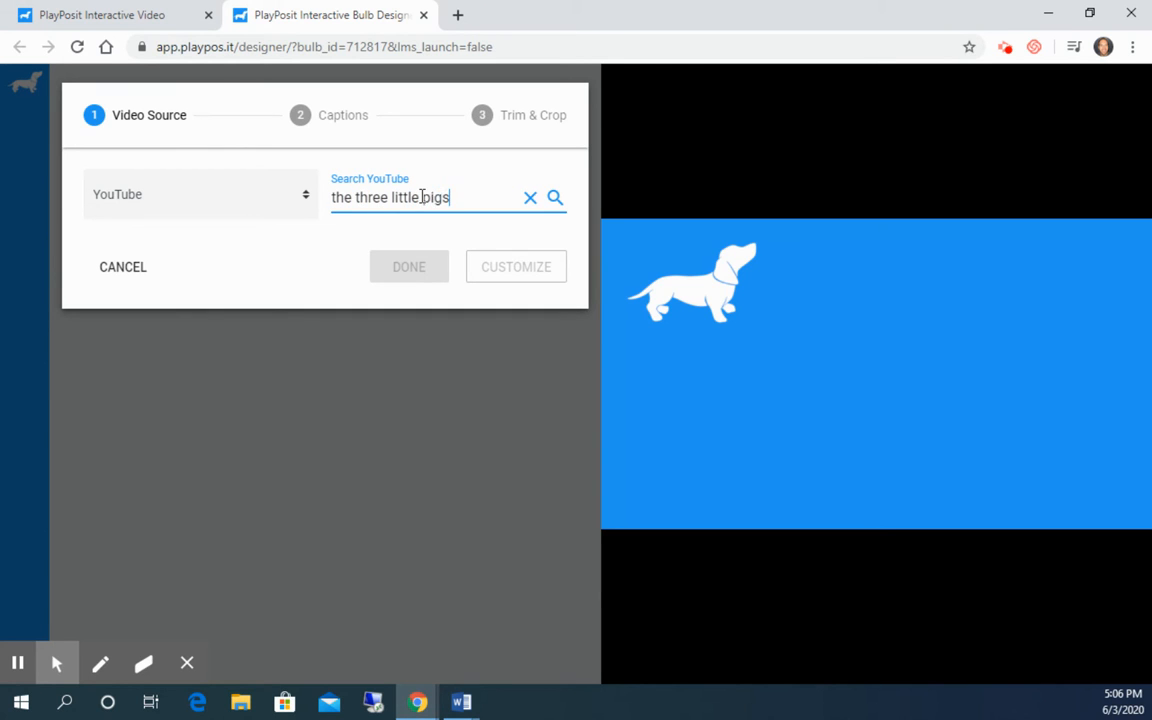
key(Return)
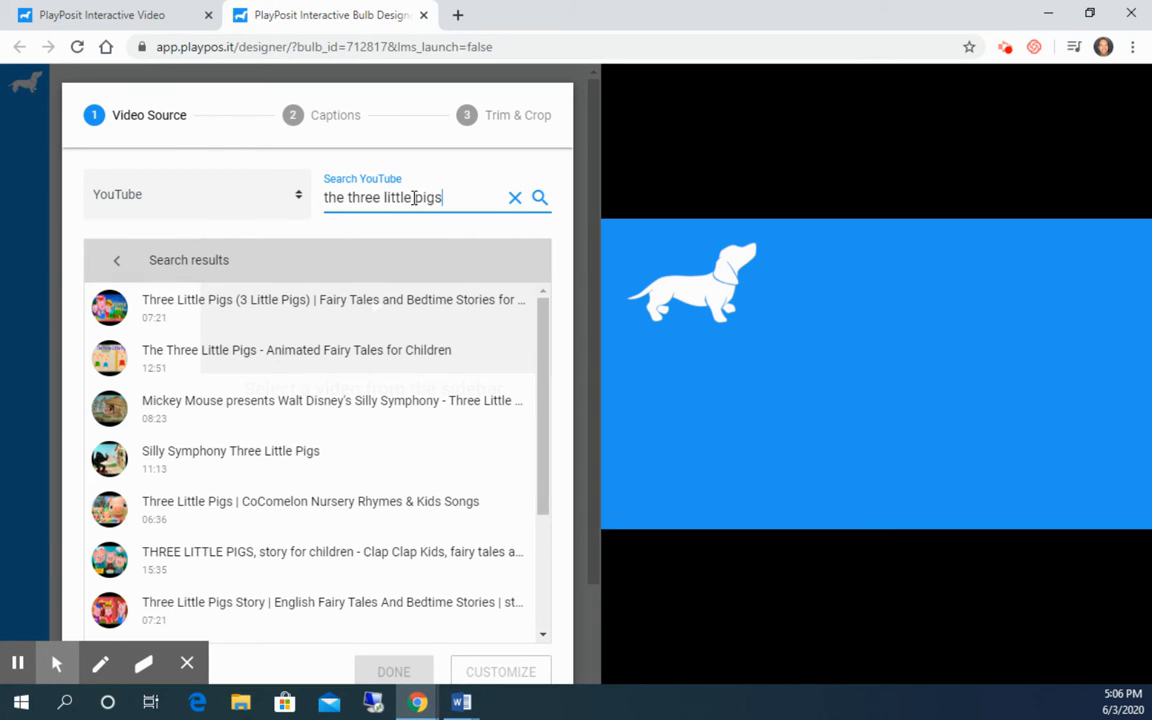
click(300, 309)
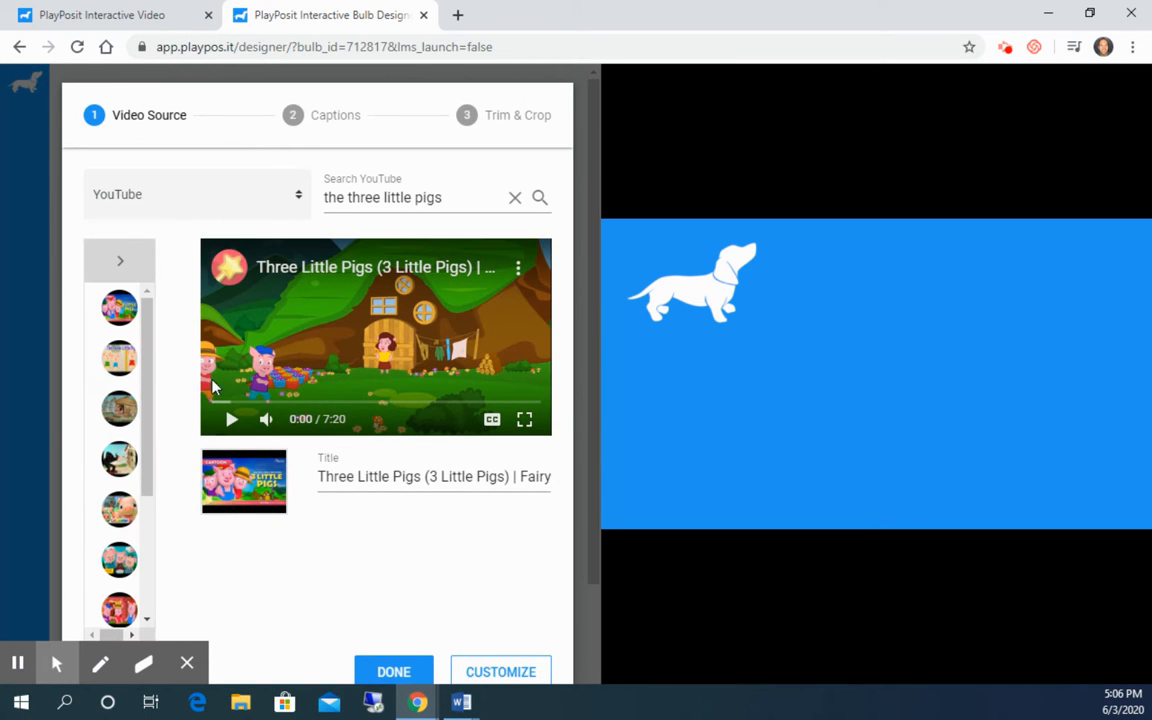
scroll(378, 558, down, 1)
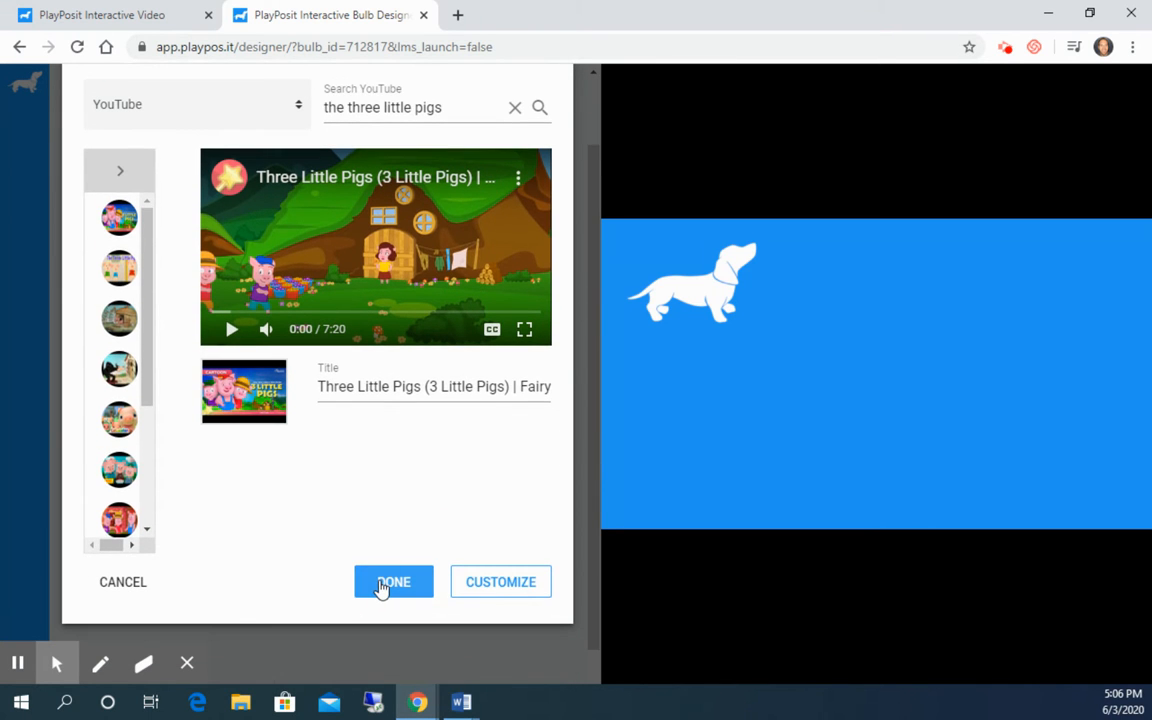
click(380, 584)
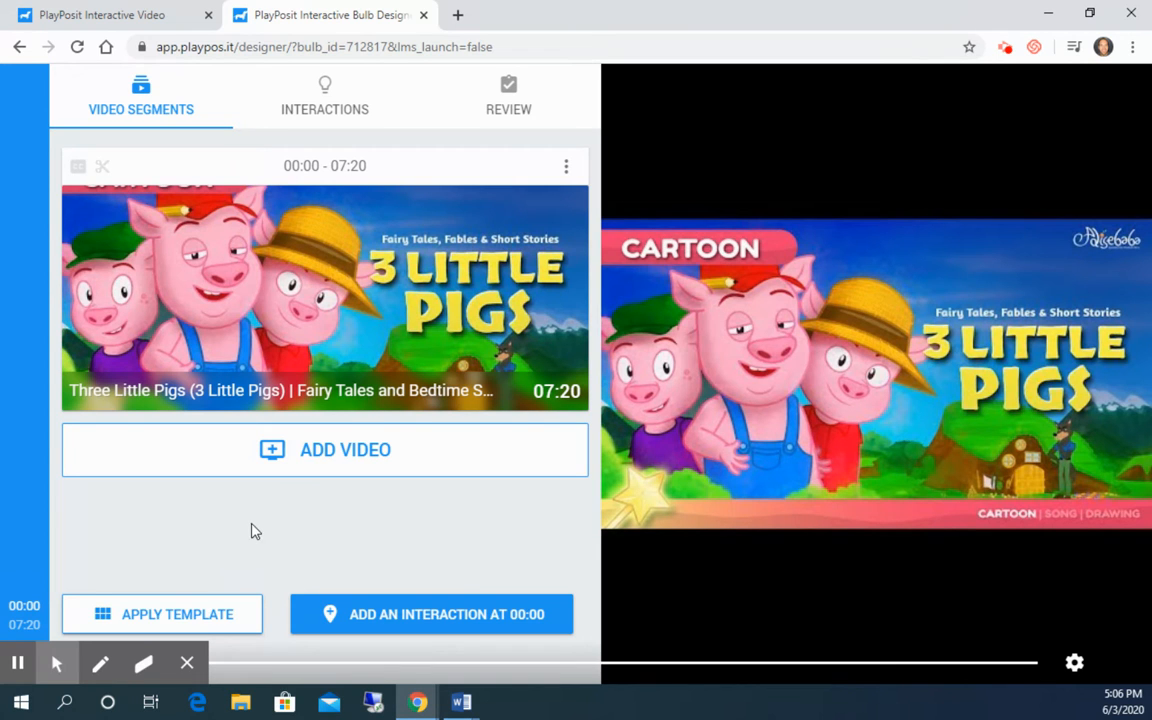
- Pause the video at 00:37 and add a free response question: "Explain what foreshadowing is. Do you think what the mother said is an example of foreshadowing? Why or why not?"
click(187, 663)
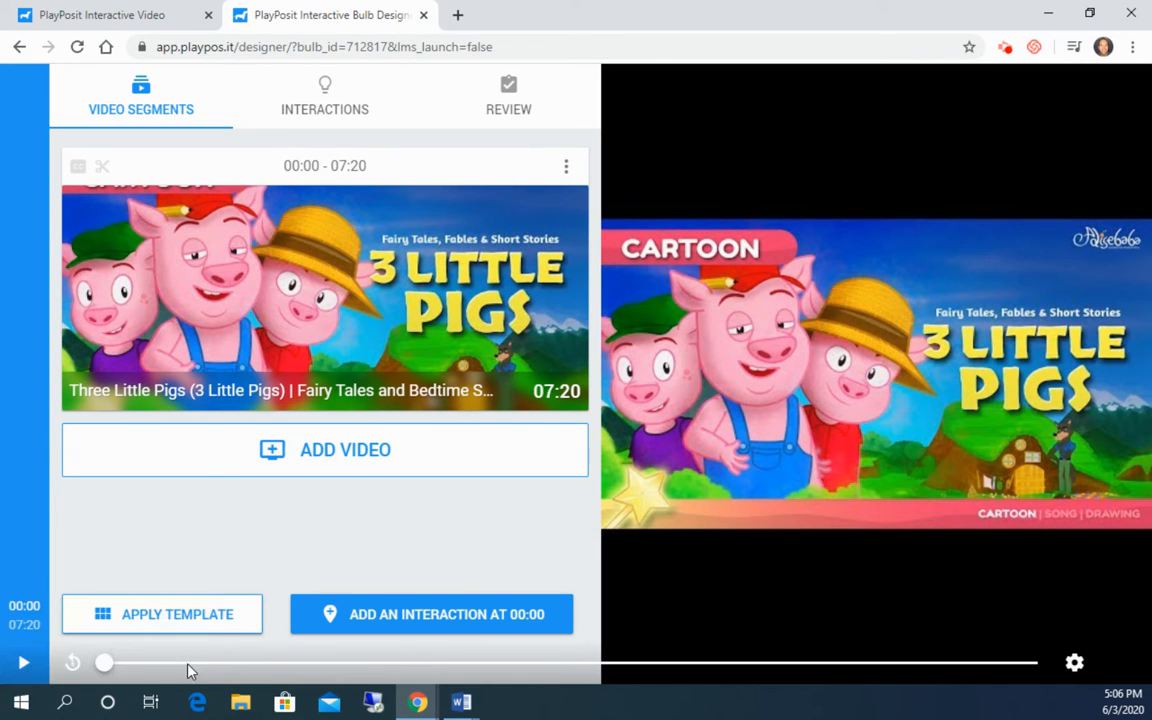
click(23, 662)
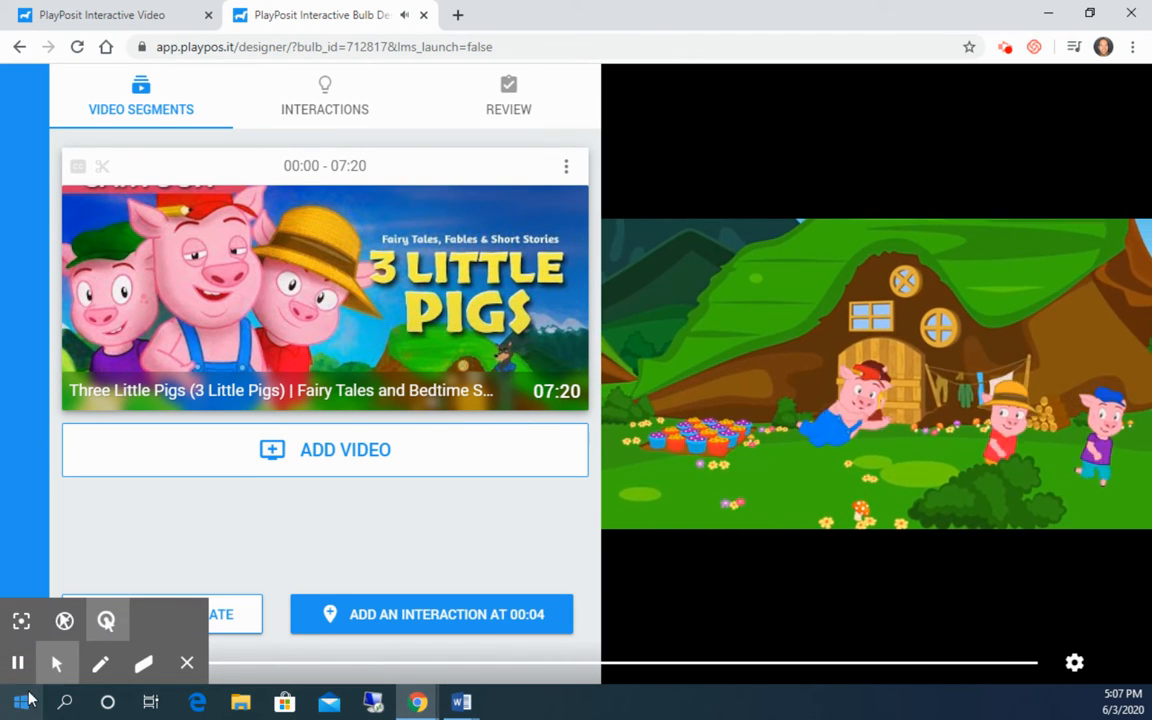
click(18, 662)
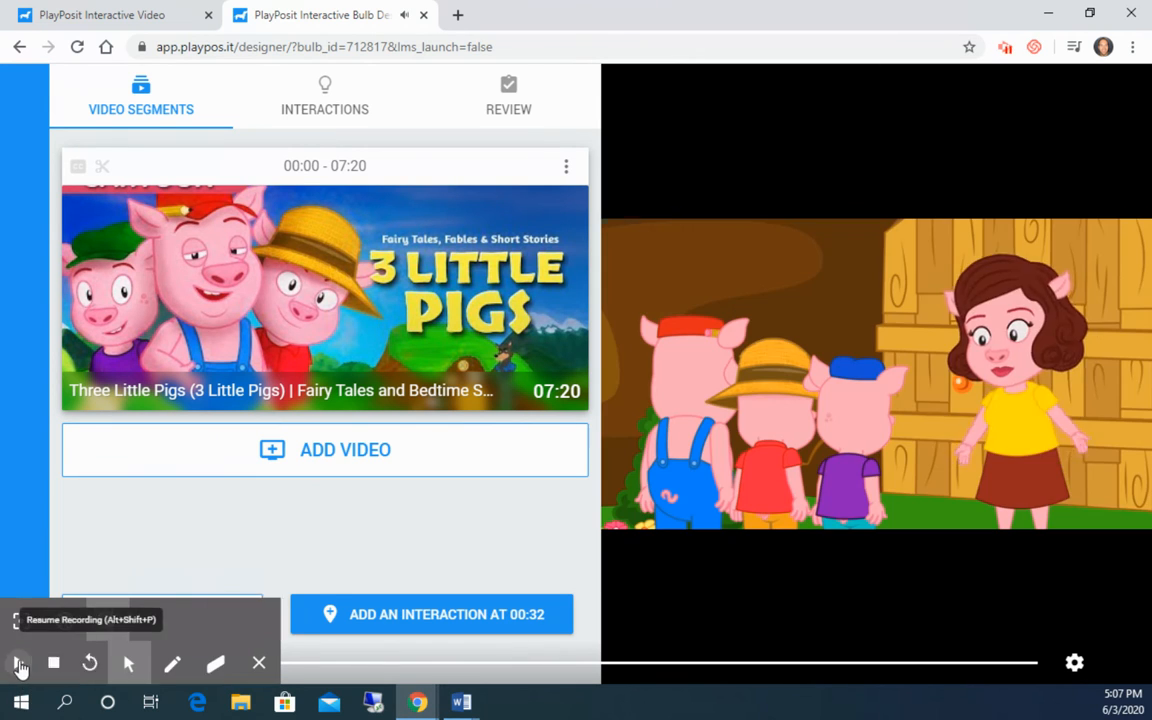
click(20, 664)
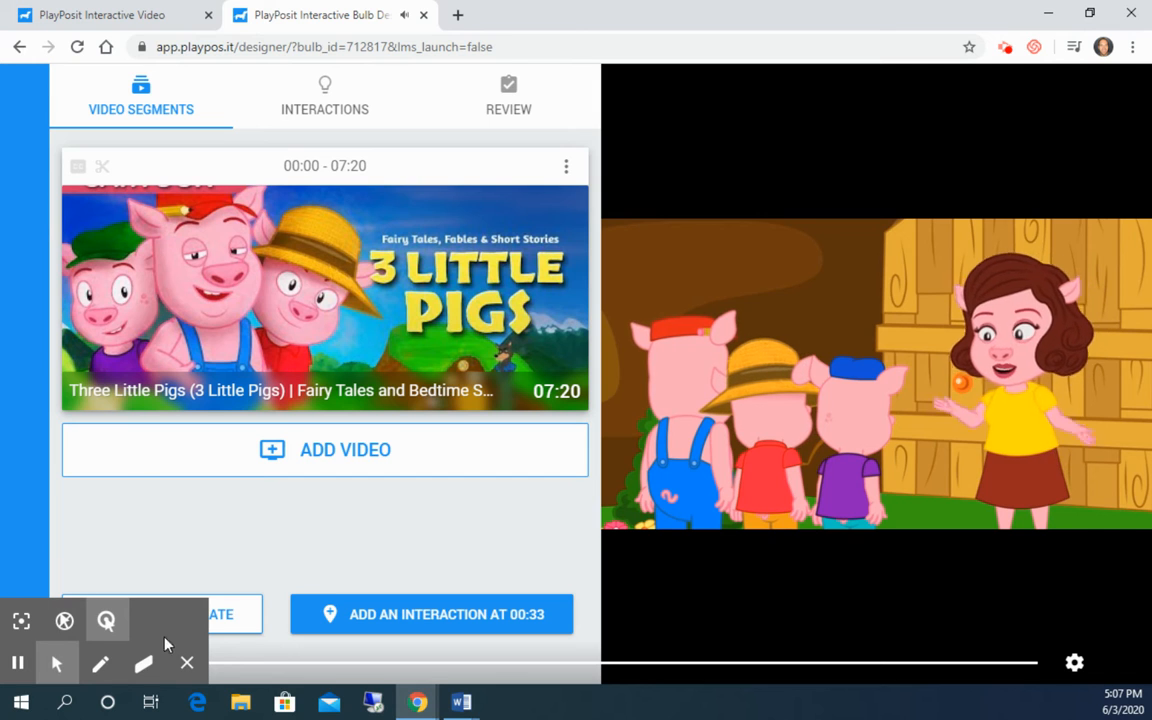
click(185, 665)
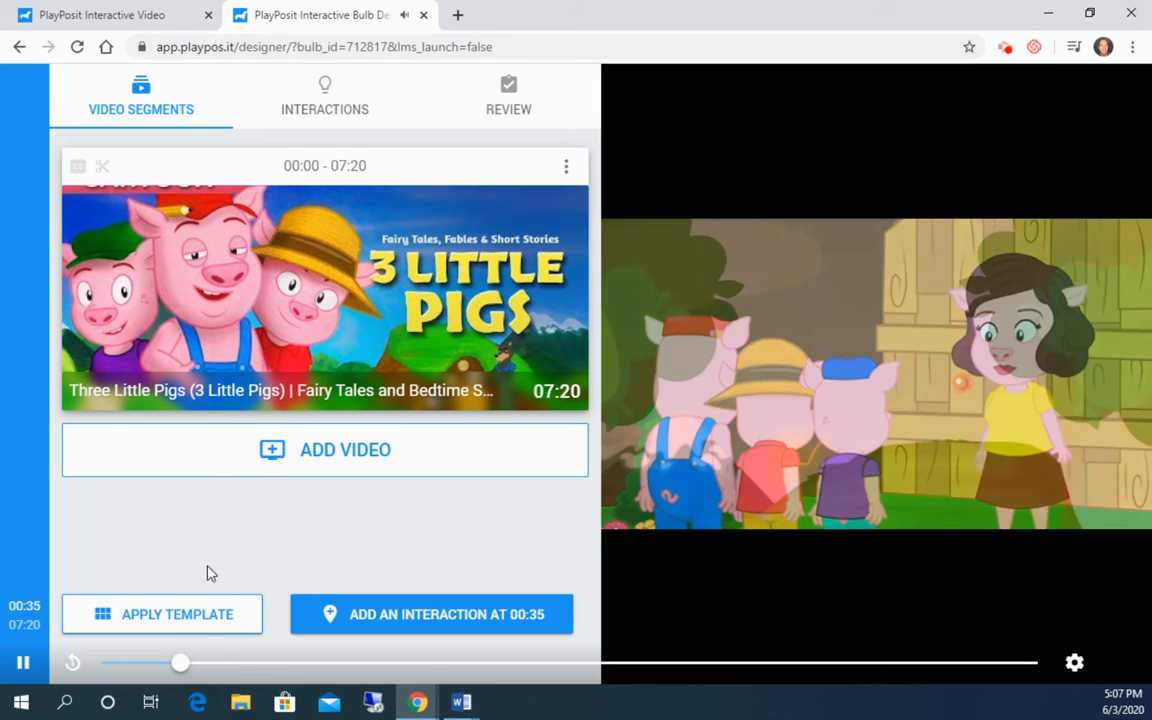
click(377, 621)
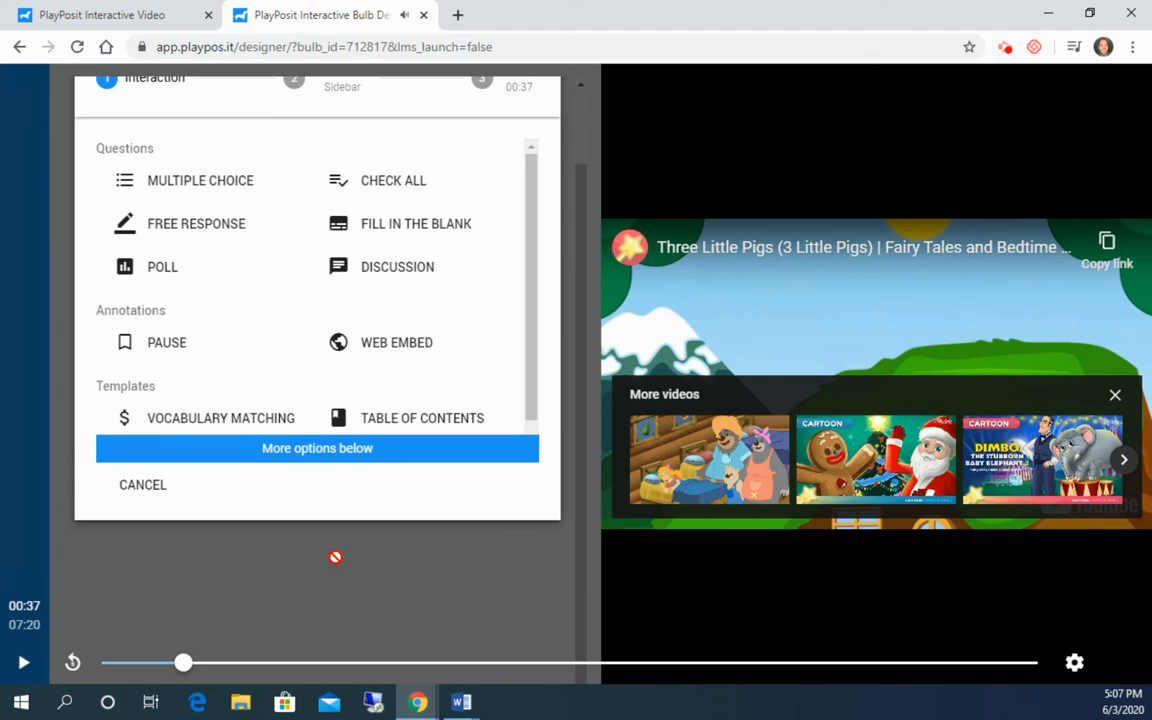
scroll(311, 352, up, 1)
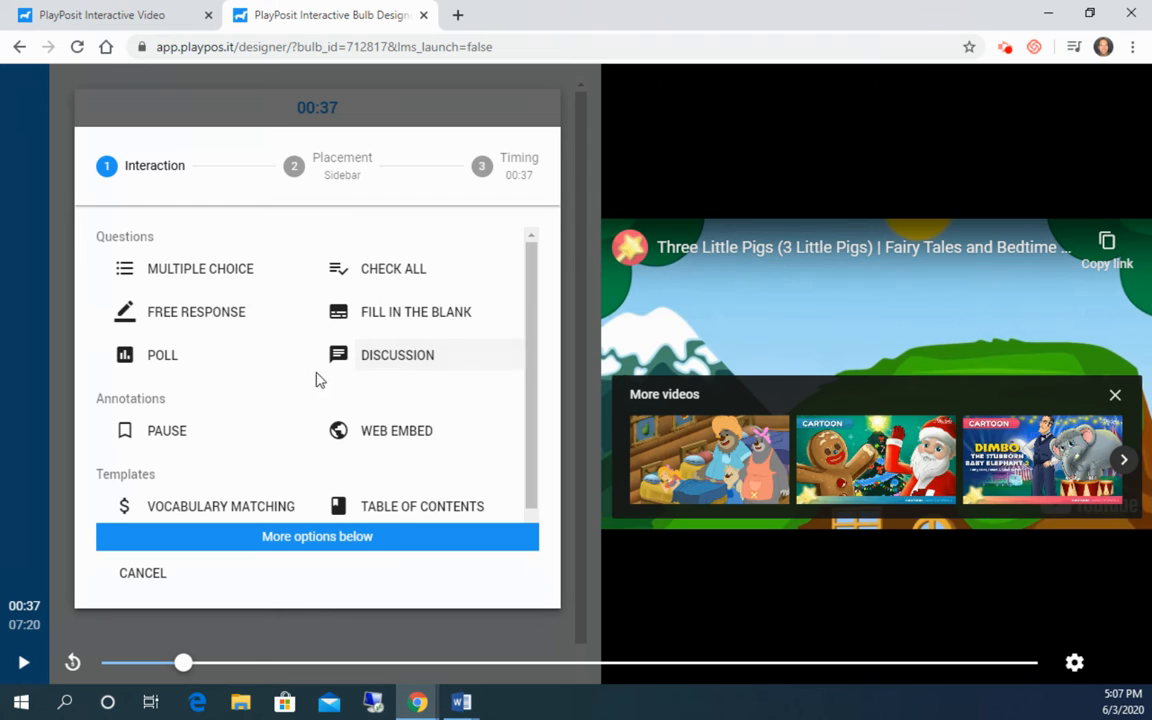
click(207, 318)
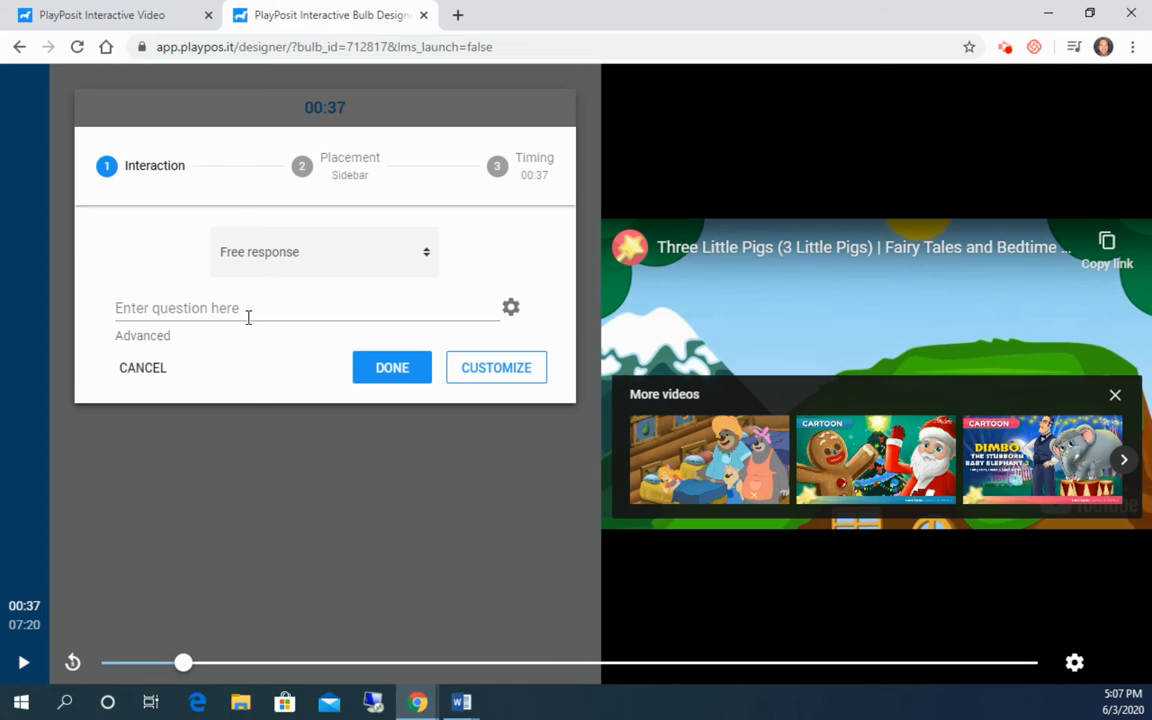
click(248, 311)
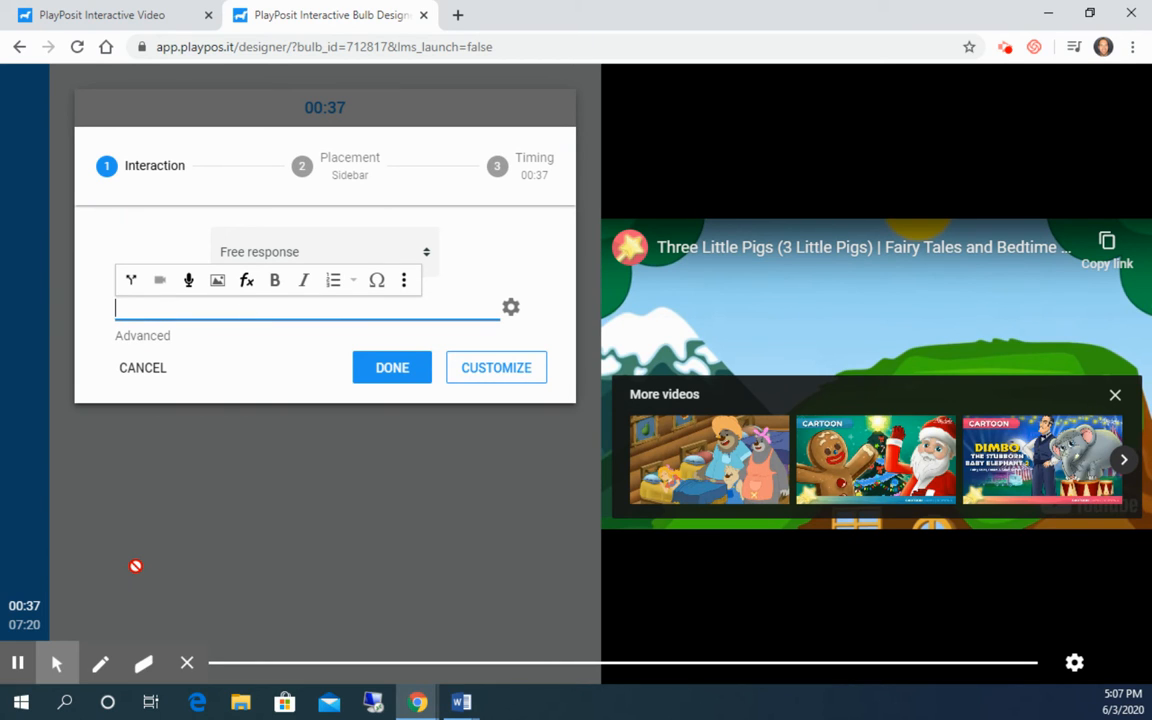
text(Explain what foreshadowing is.  Do you think what the mother said is an example of foreshadowing?  Why or why not?)
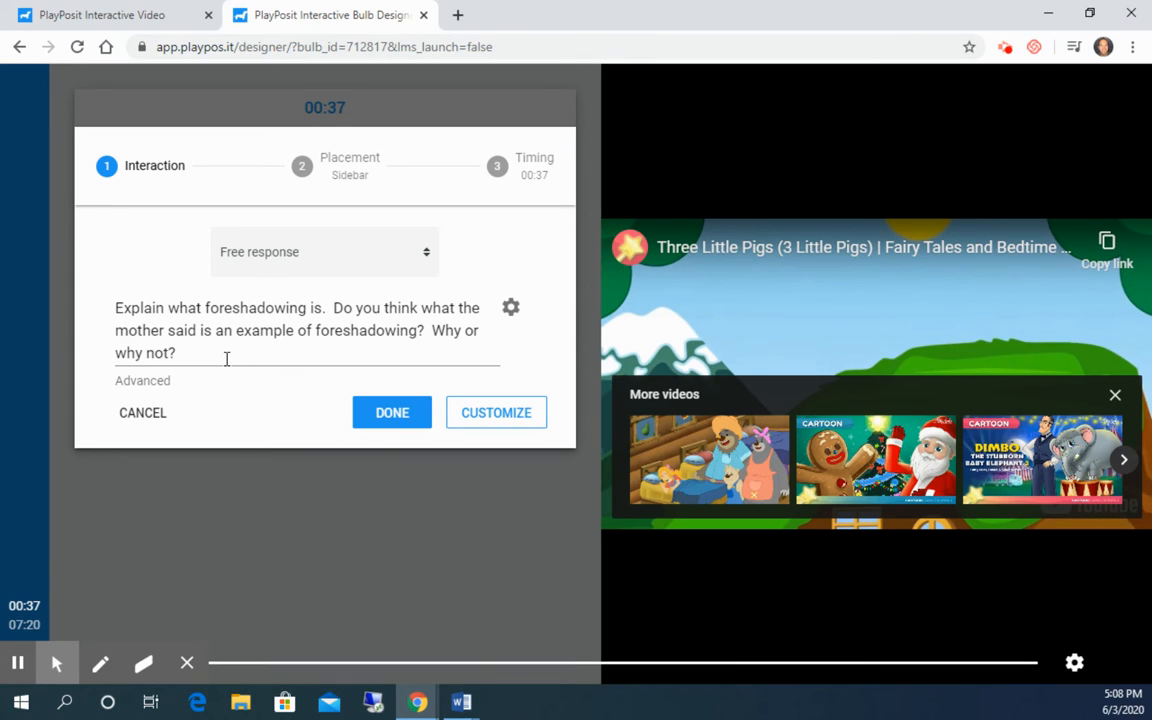
click(391, 414)
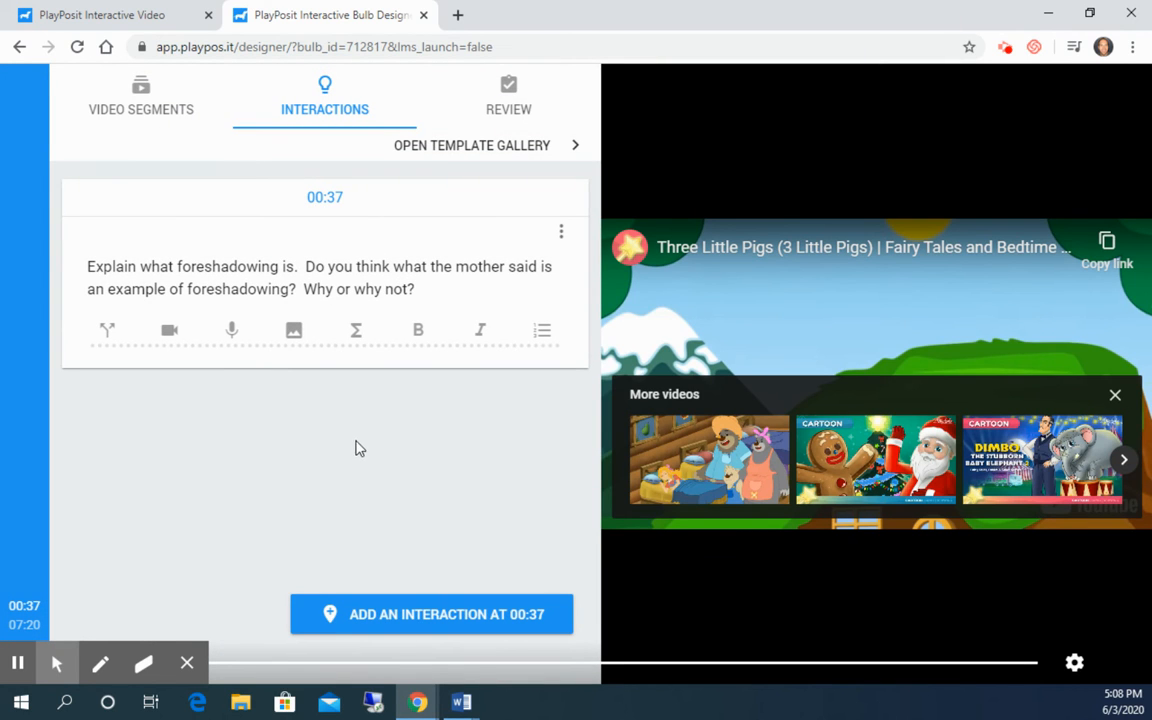
- Pause at 01:56 and add a discussion prompt asking what wood the second pig used and which wood is best for building a home
mouse_move(177, 311)
click(17, 662)
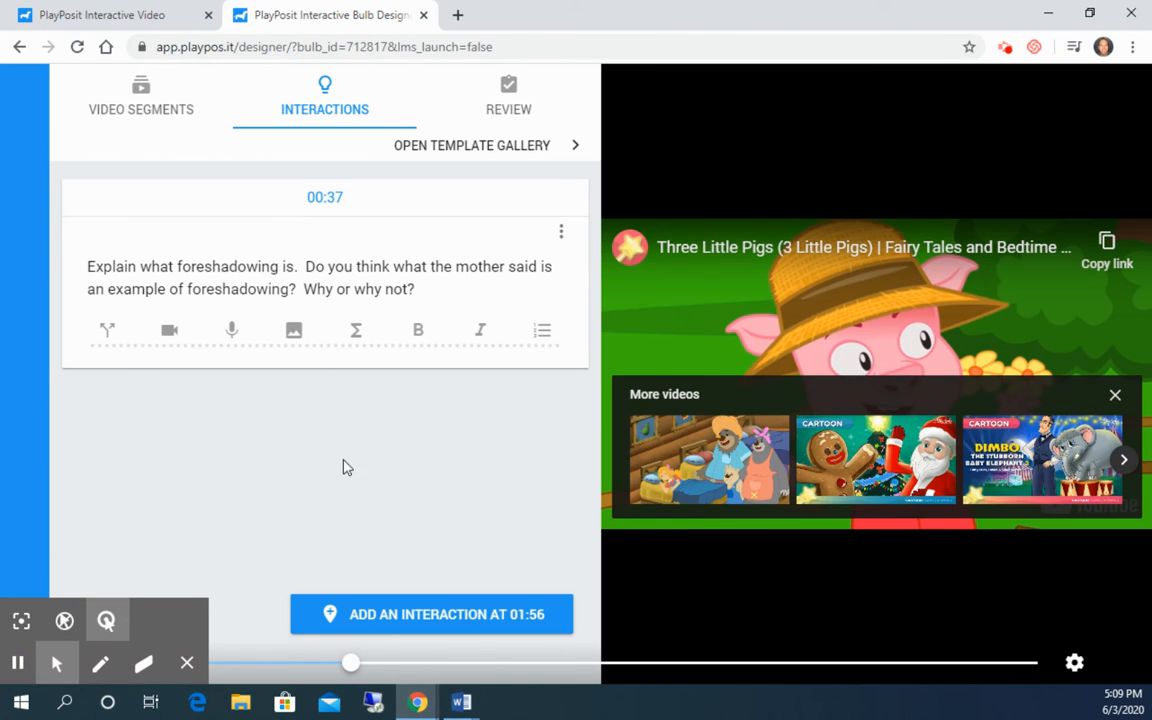
click(419, 615)
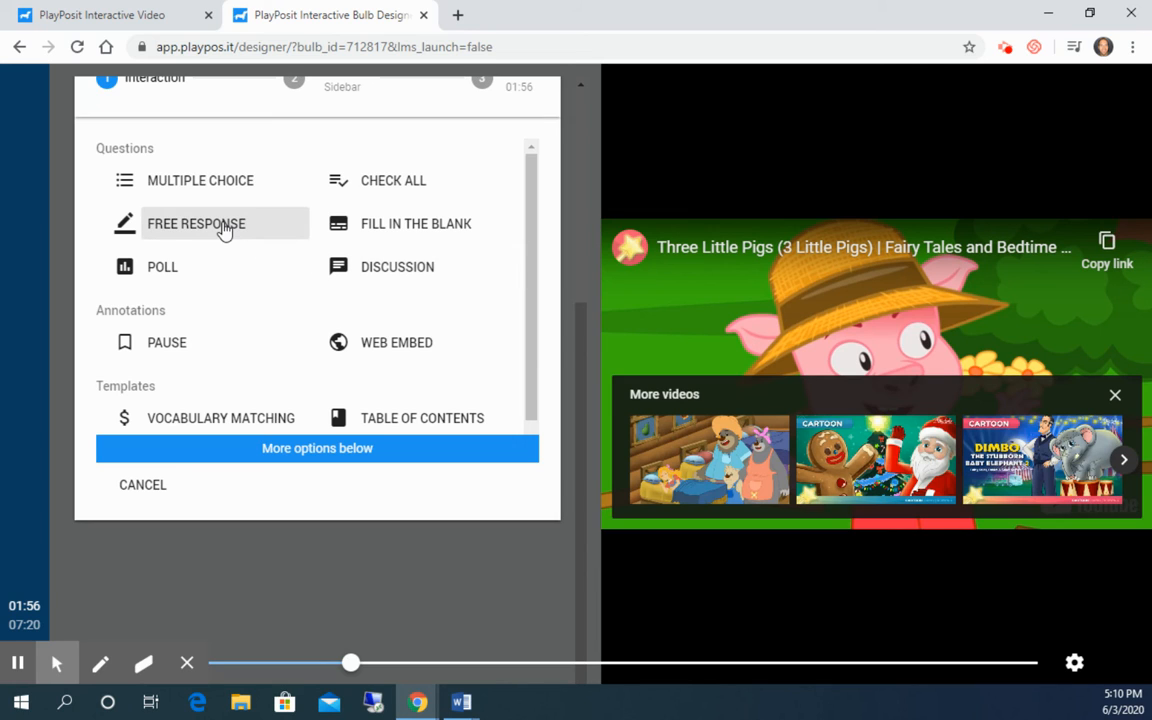
click(404, 268)
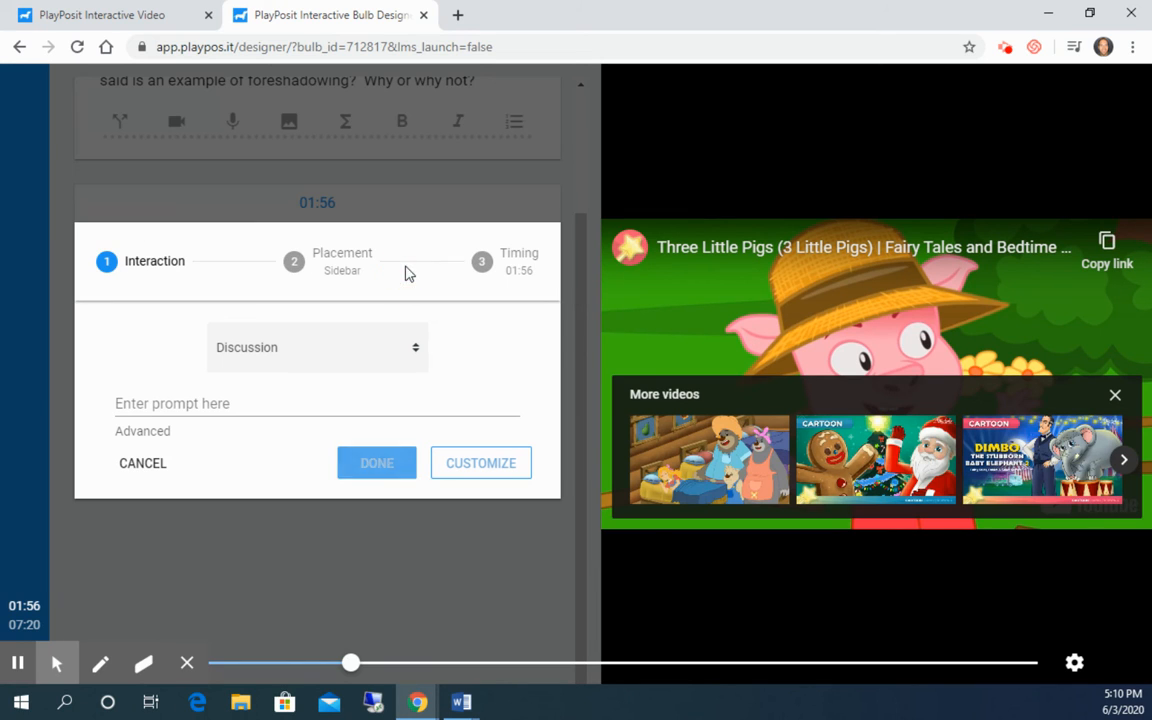
click(280, 408)
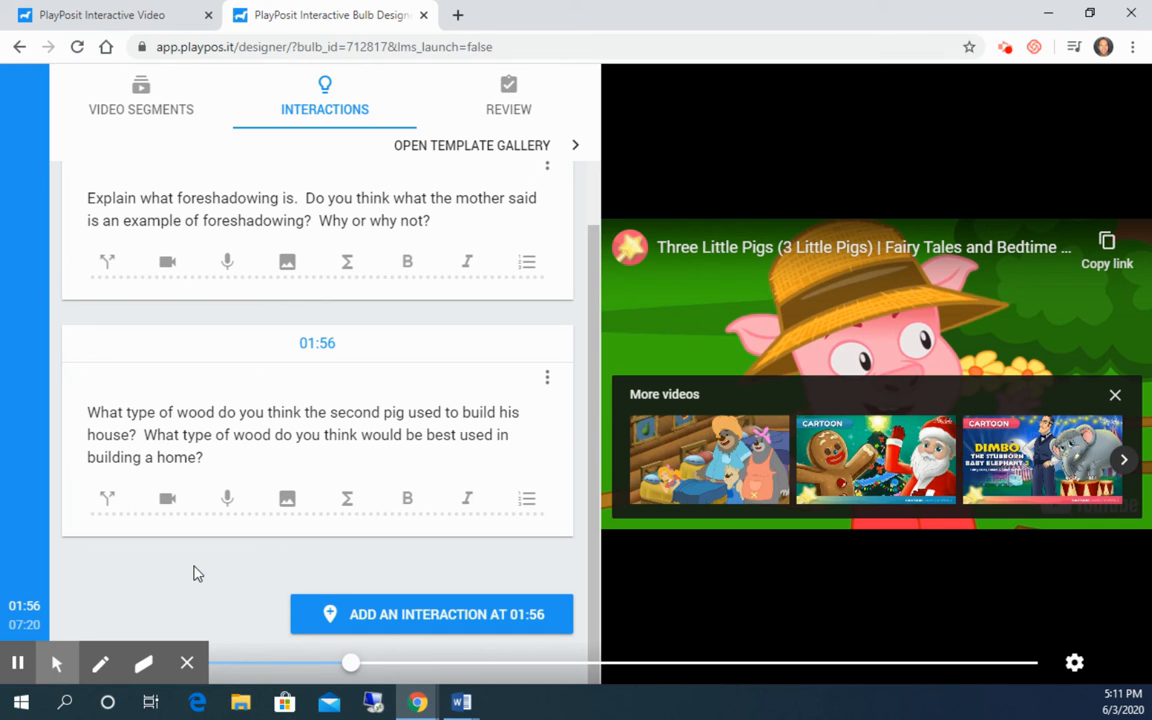
- Open the review settings for the bulb and save and exit the designer
scroll(240, 545, down, 1)
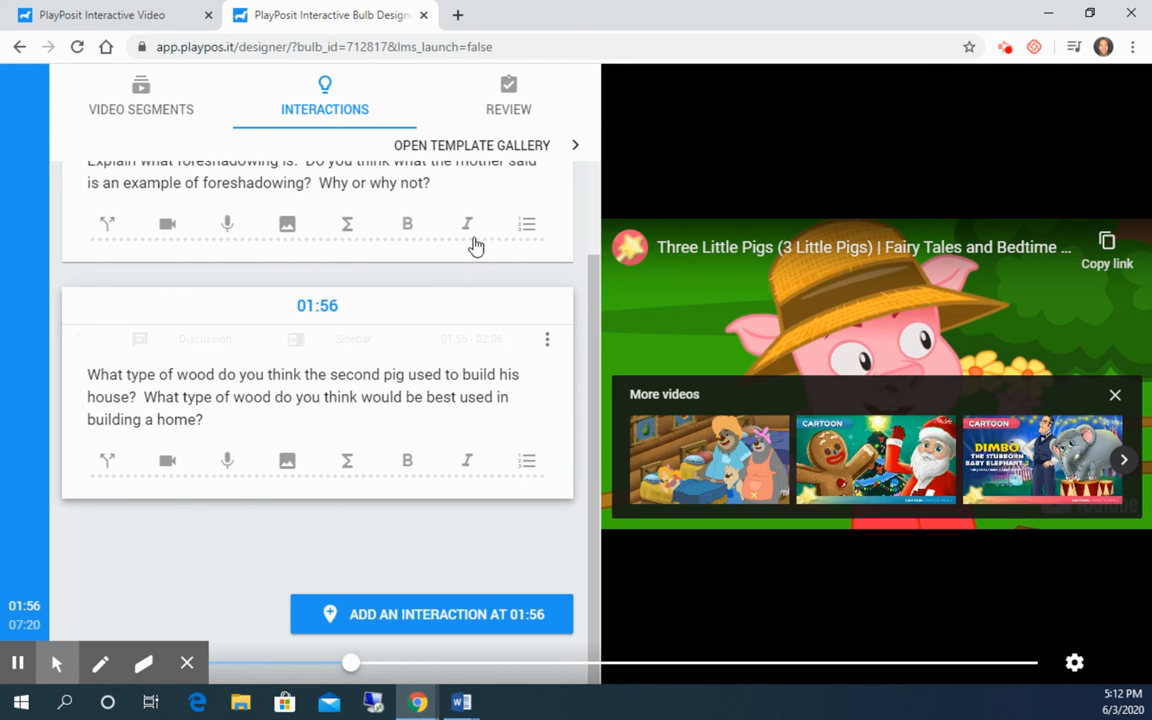
click(508, 105)
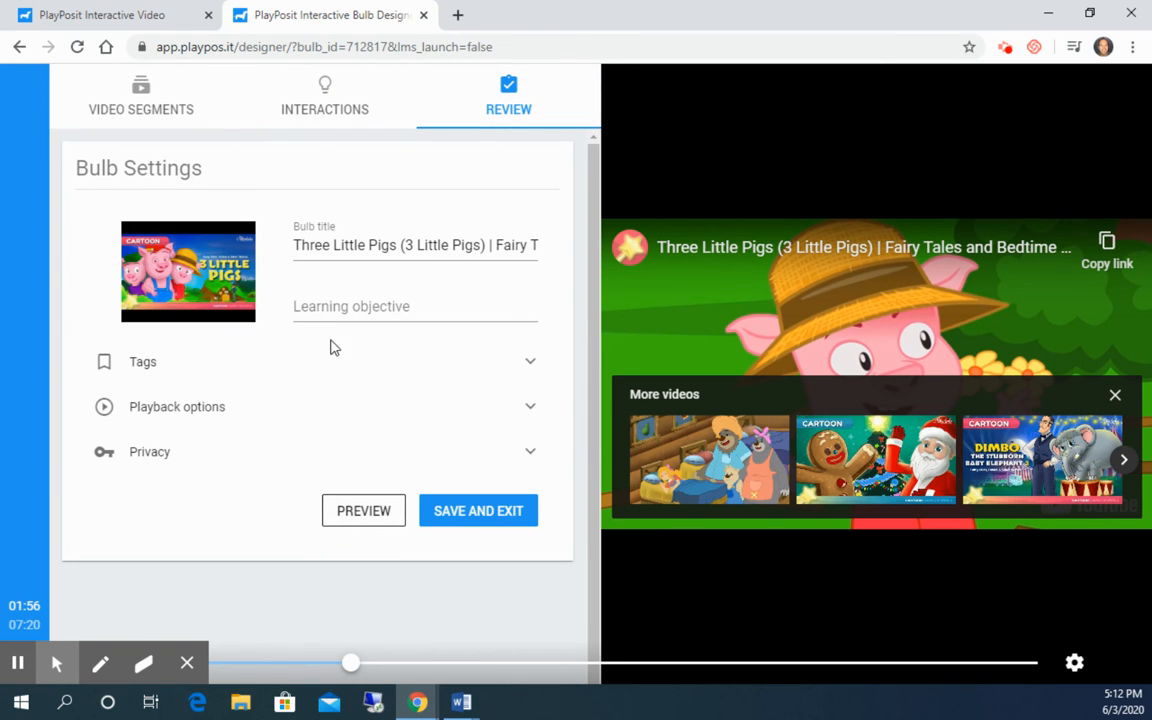
click(475, 512)
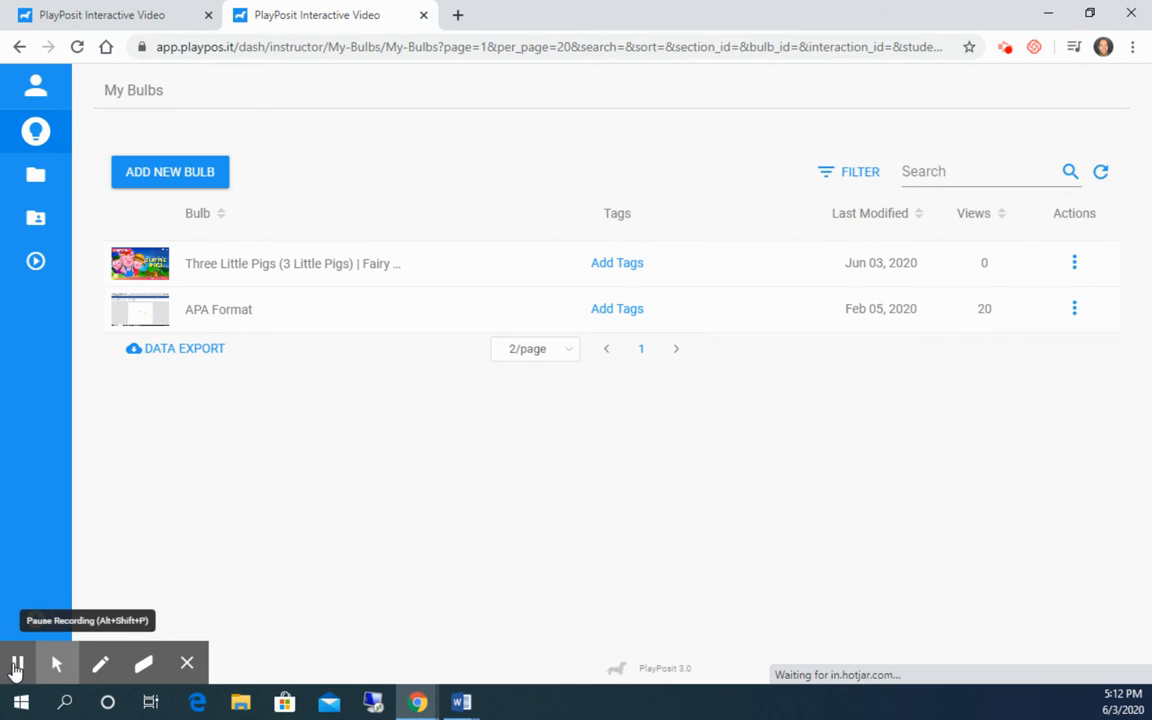
- Open the assign options for the Three Little Pigs bulb and copy its assign link for the PC Apps A class
click(1076, 266)
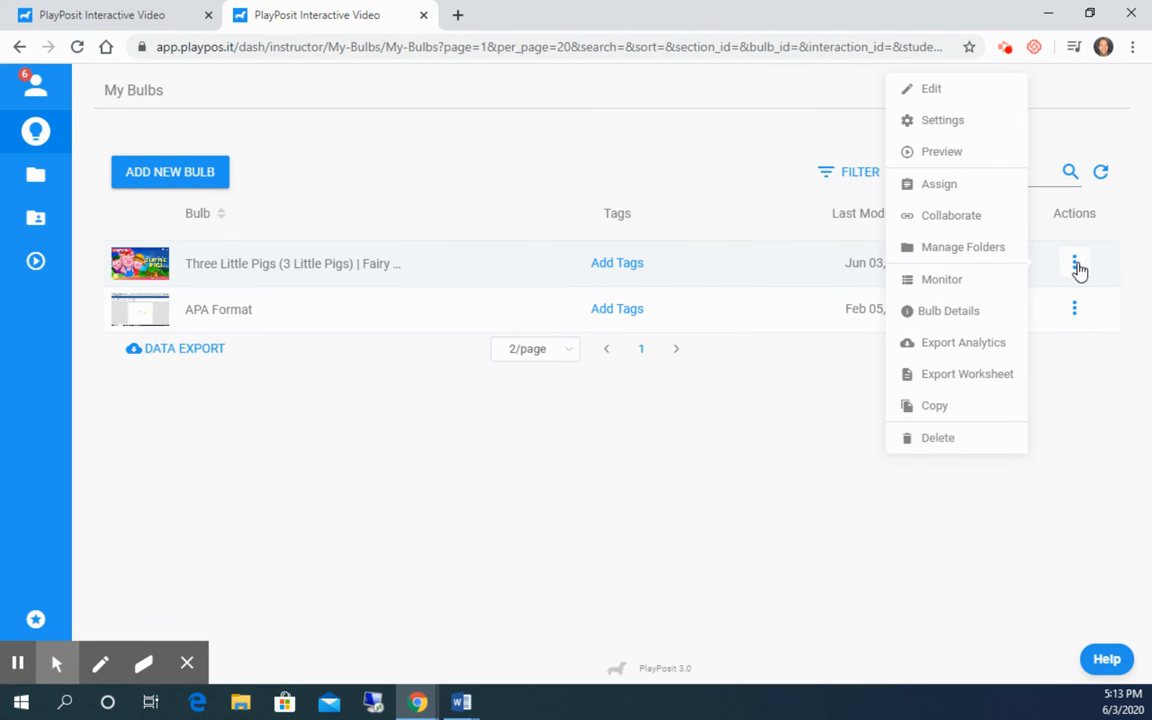
click(945, 186)
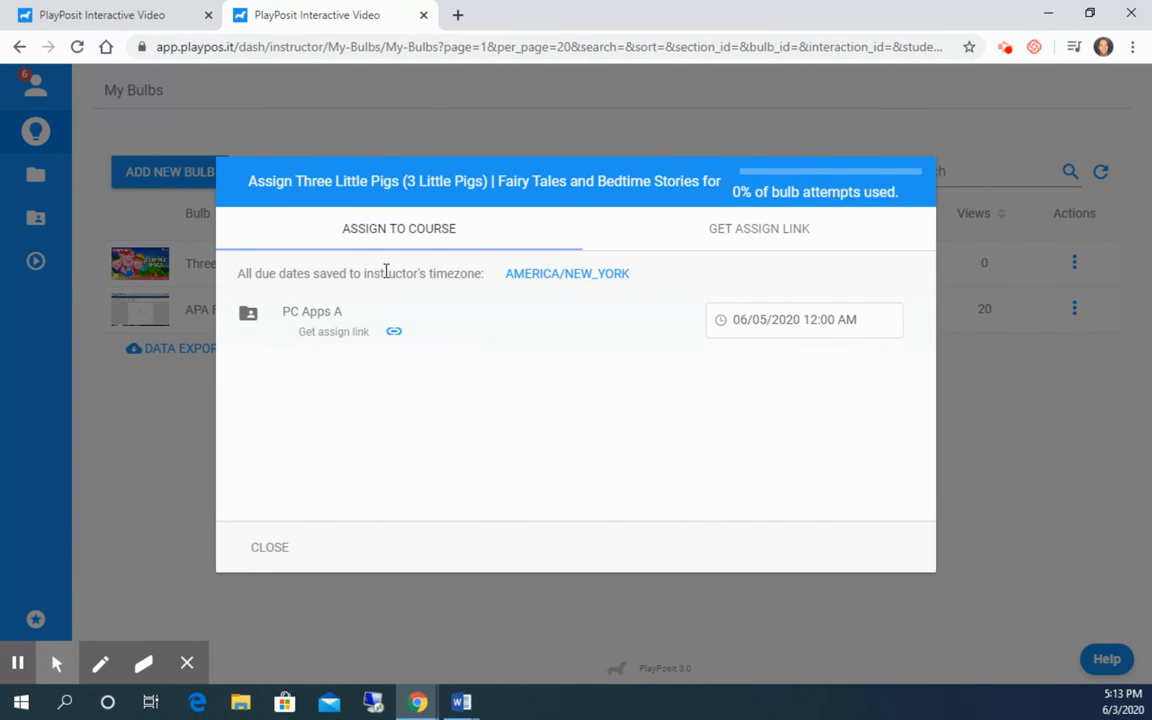
click(760, 234)
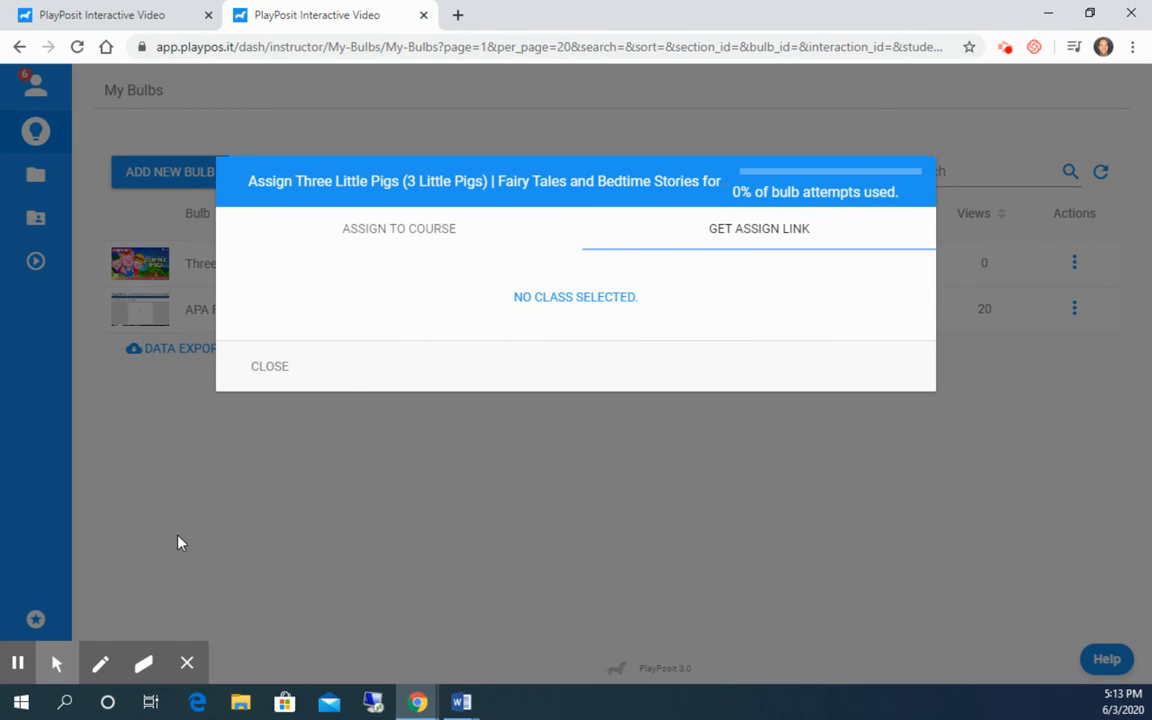
click(18, 662)
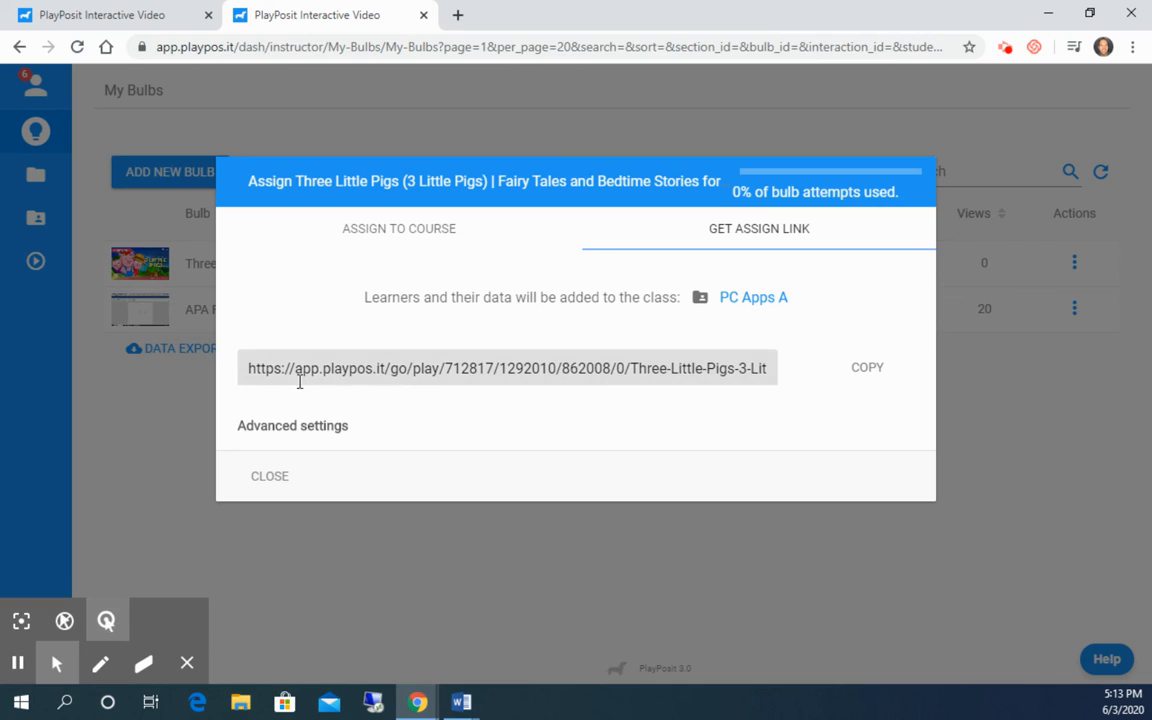
click(870, 376)
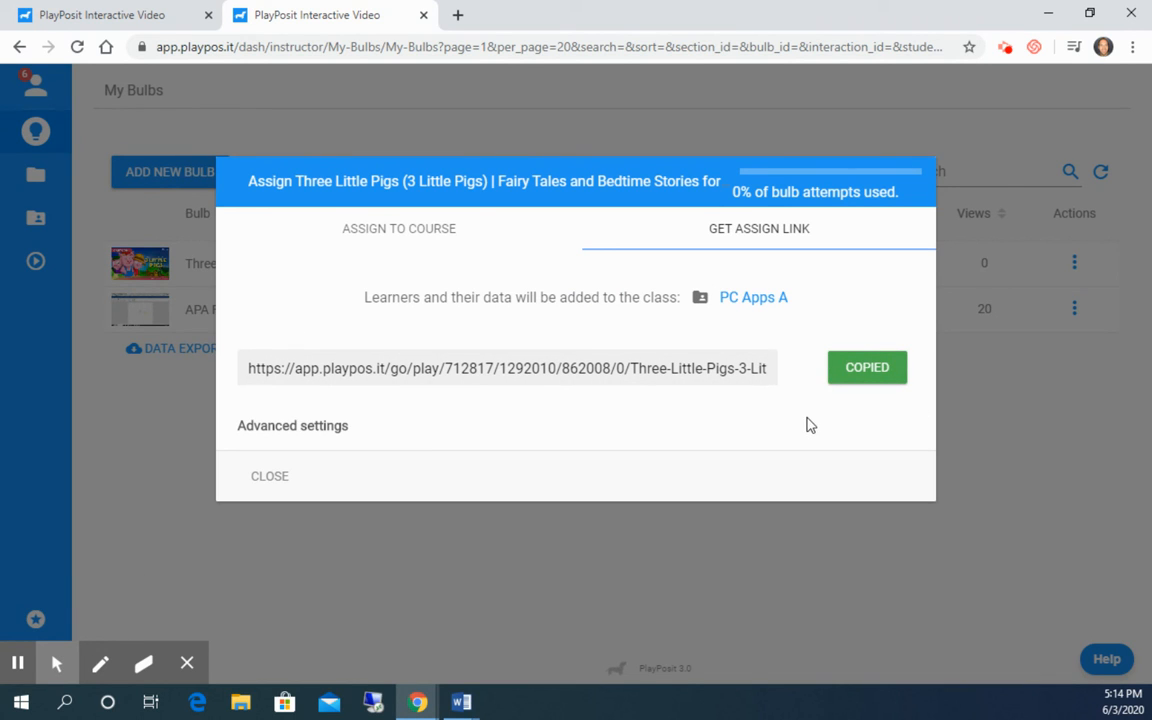